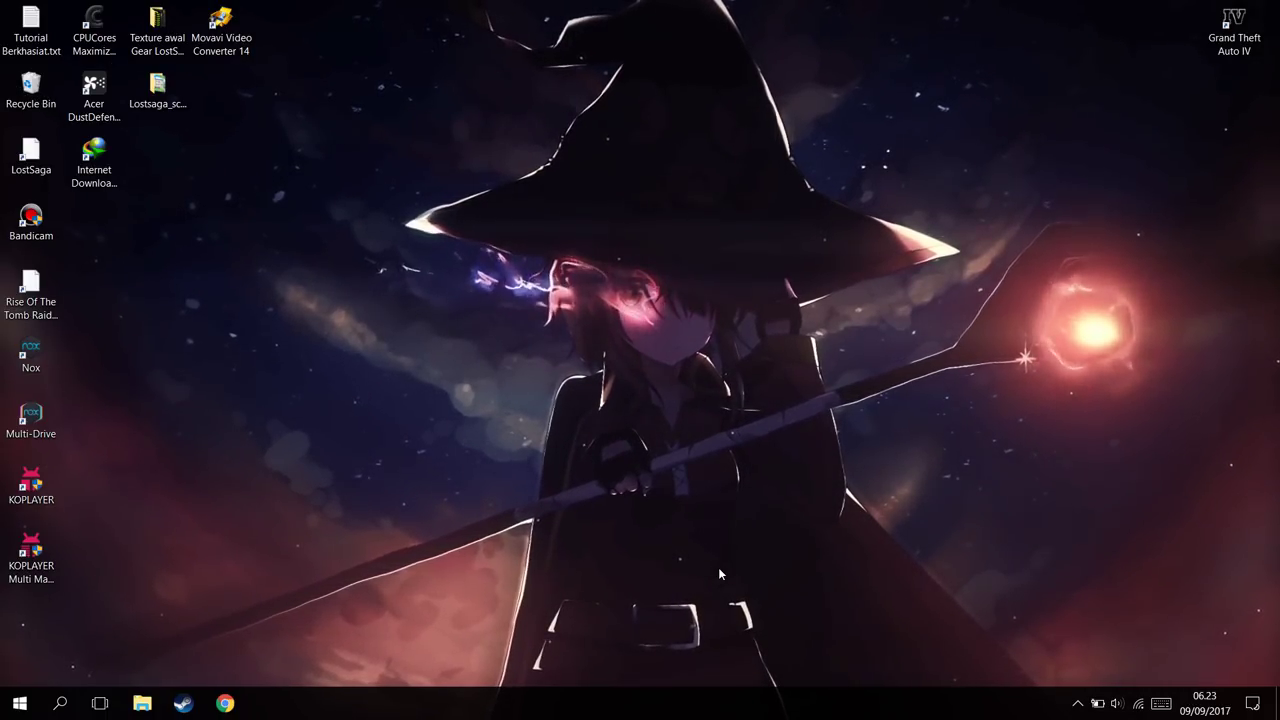
- Launch NoxPlayer and open the Advanced page of its system settings once the emulator has booted
double_click(38, 342)
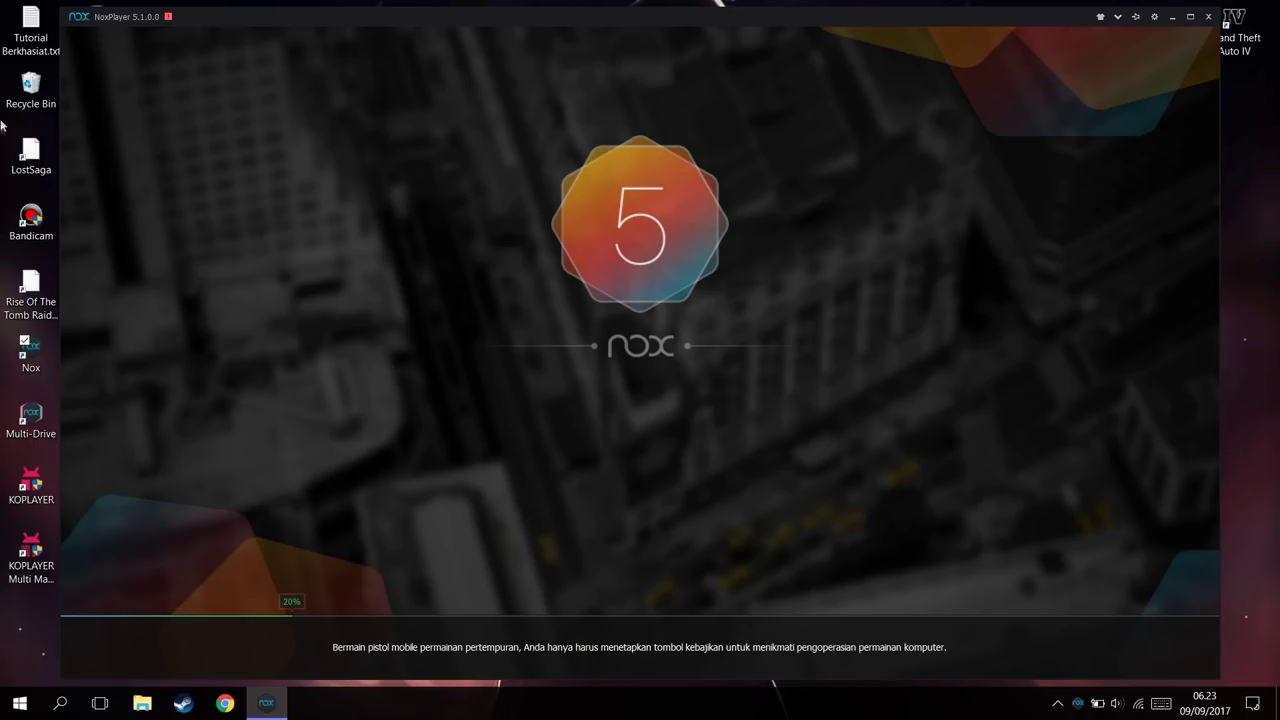
left_click(1154, 16)
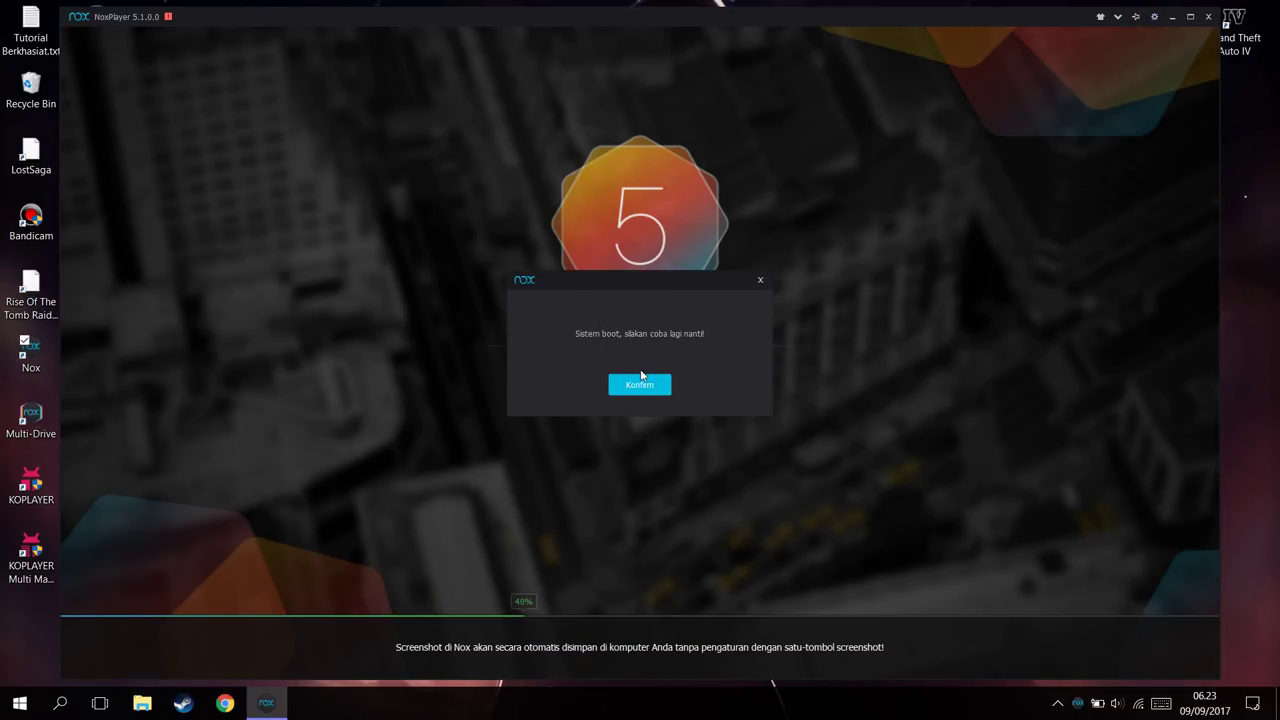
left_click(643, 385)
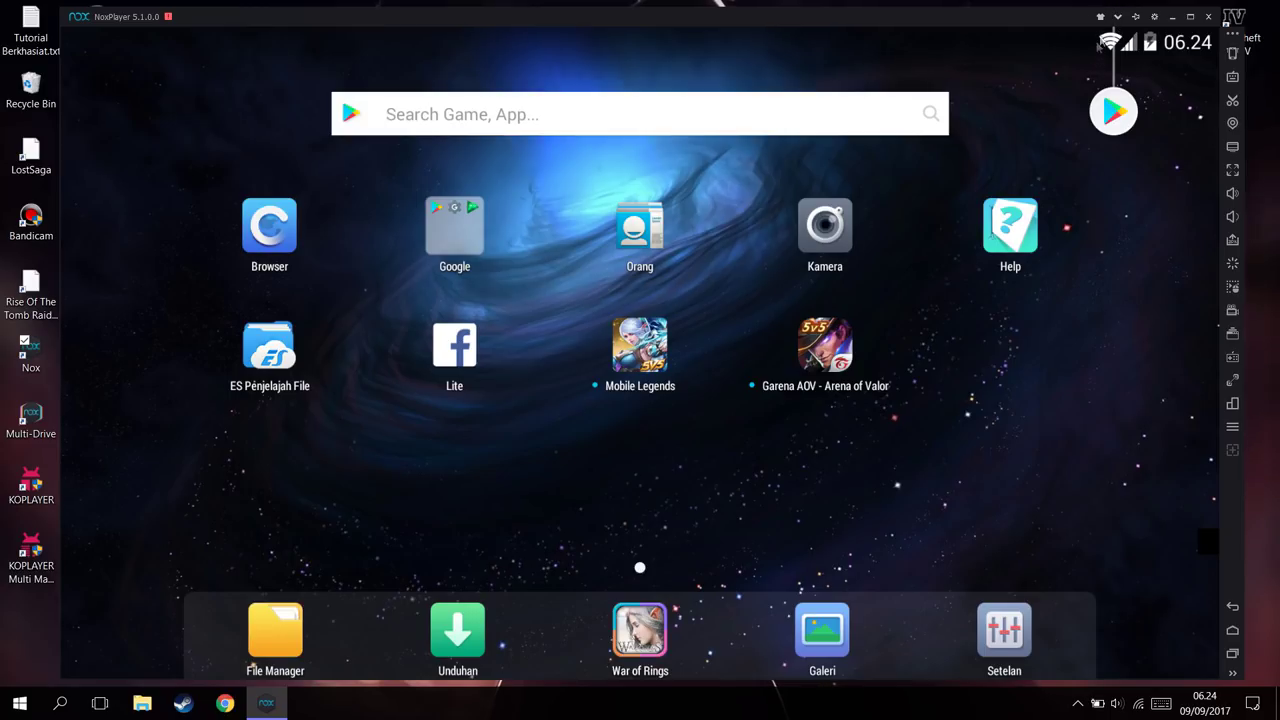
left_click(1155, 17)
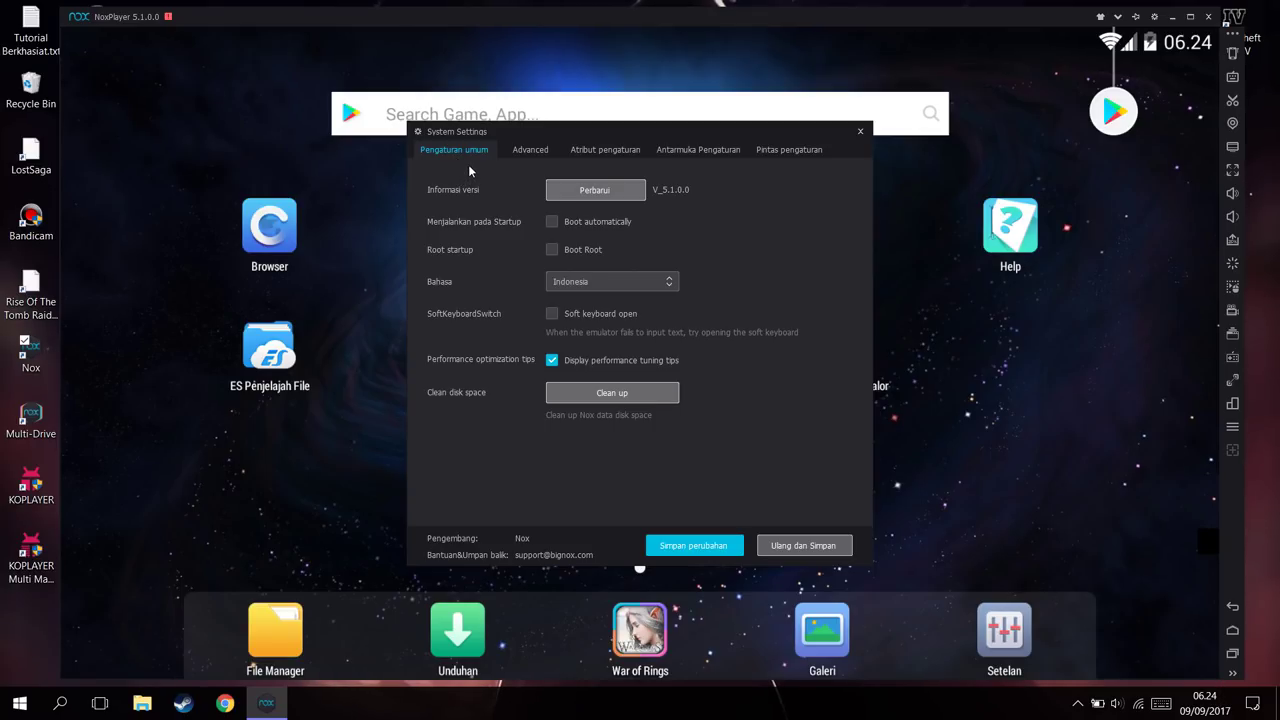
left_click(531, 152)
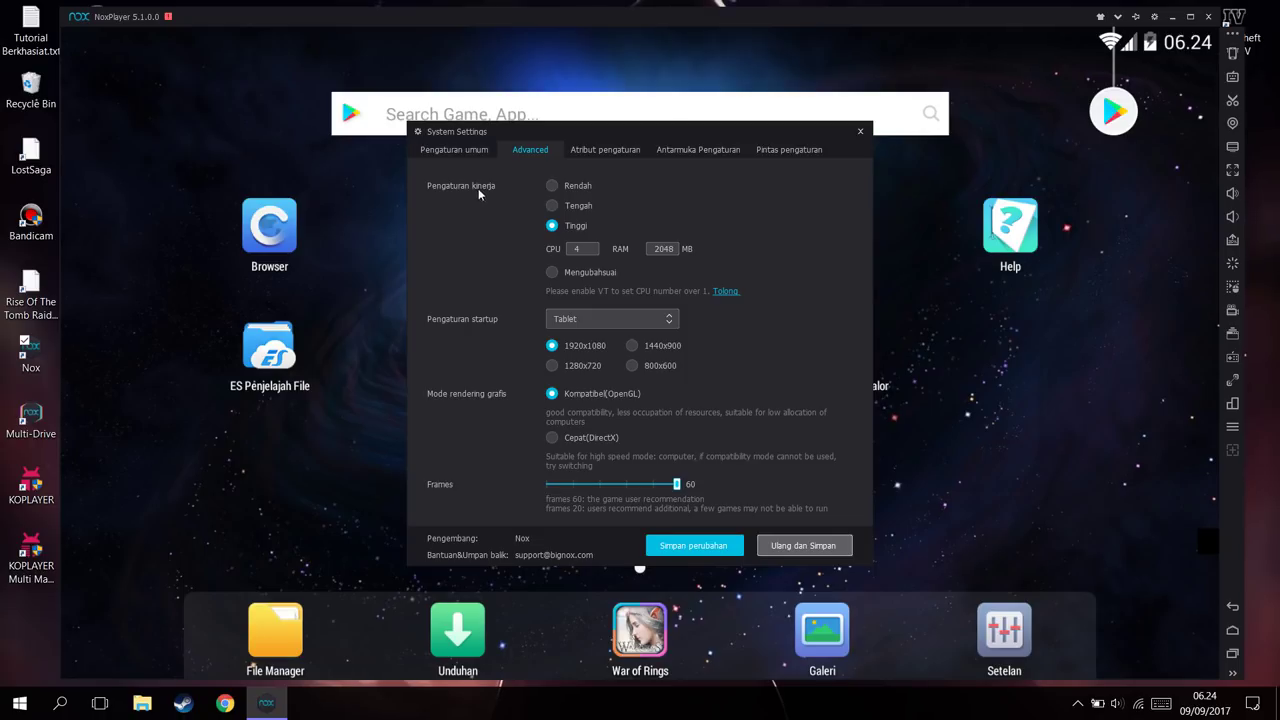
- Switch the performance setting to custom (Mengubahsuai) and set the RAM to 6000 MB
left_click(563, 192)
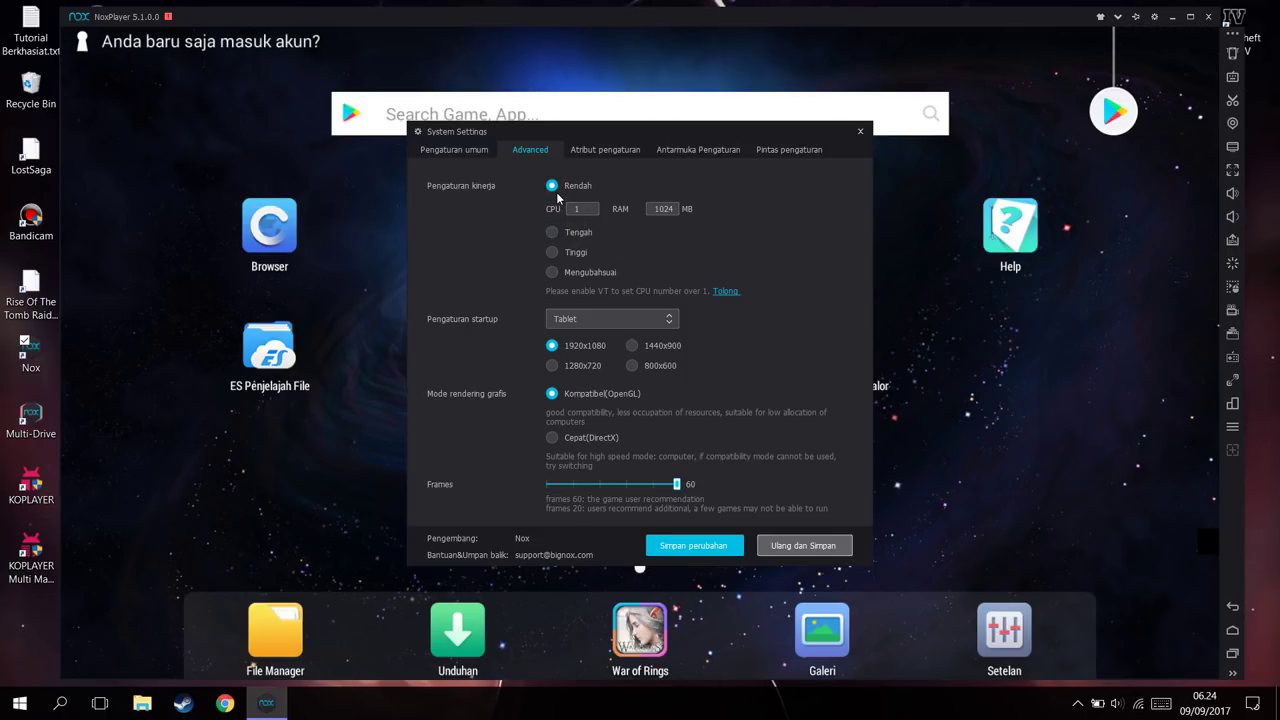
left_click(553, 273)
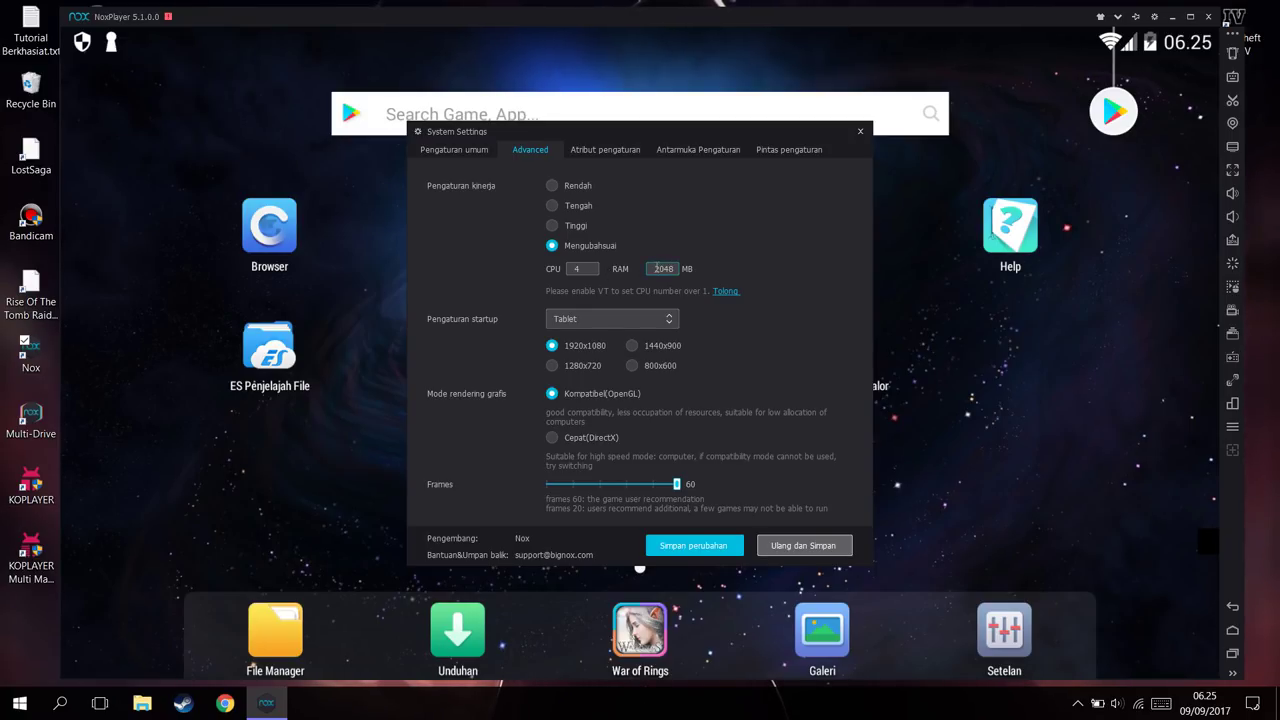
double_click(658, 269)
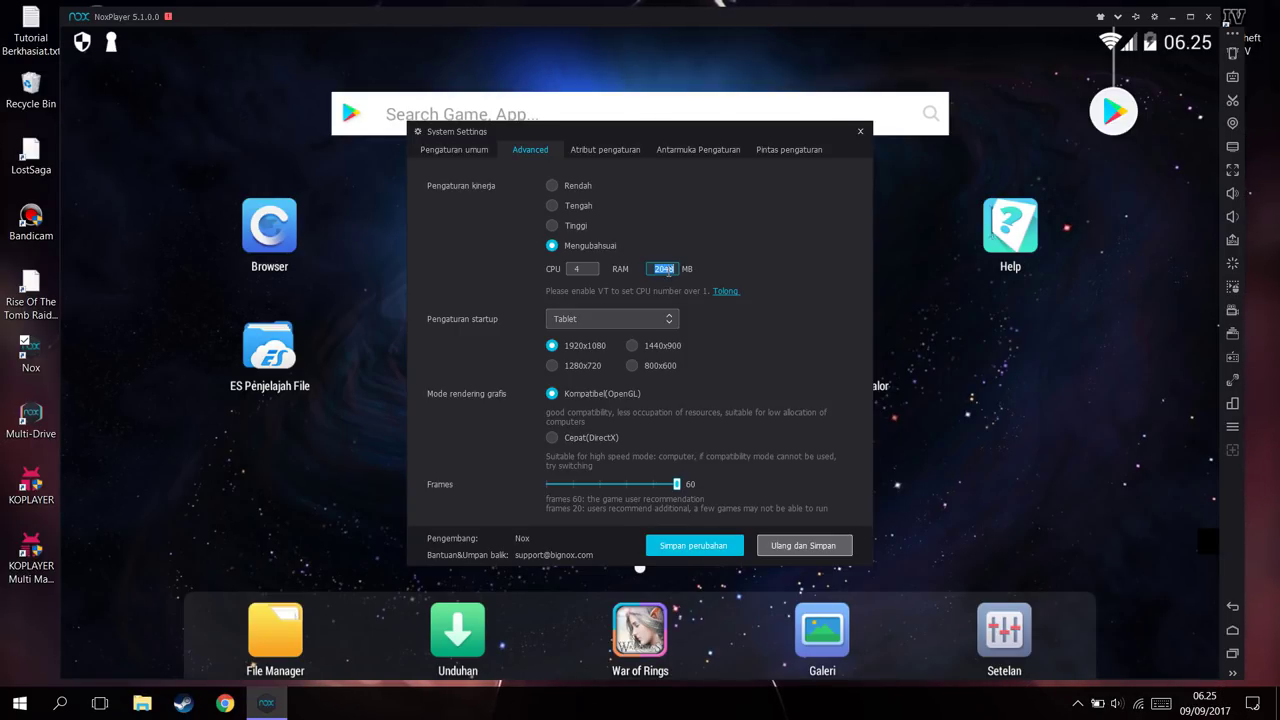
type("6000")
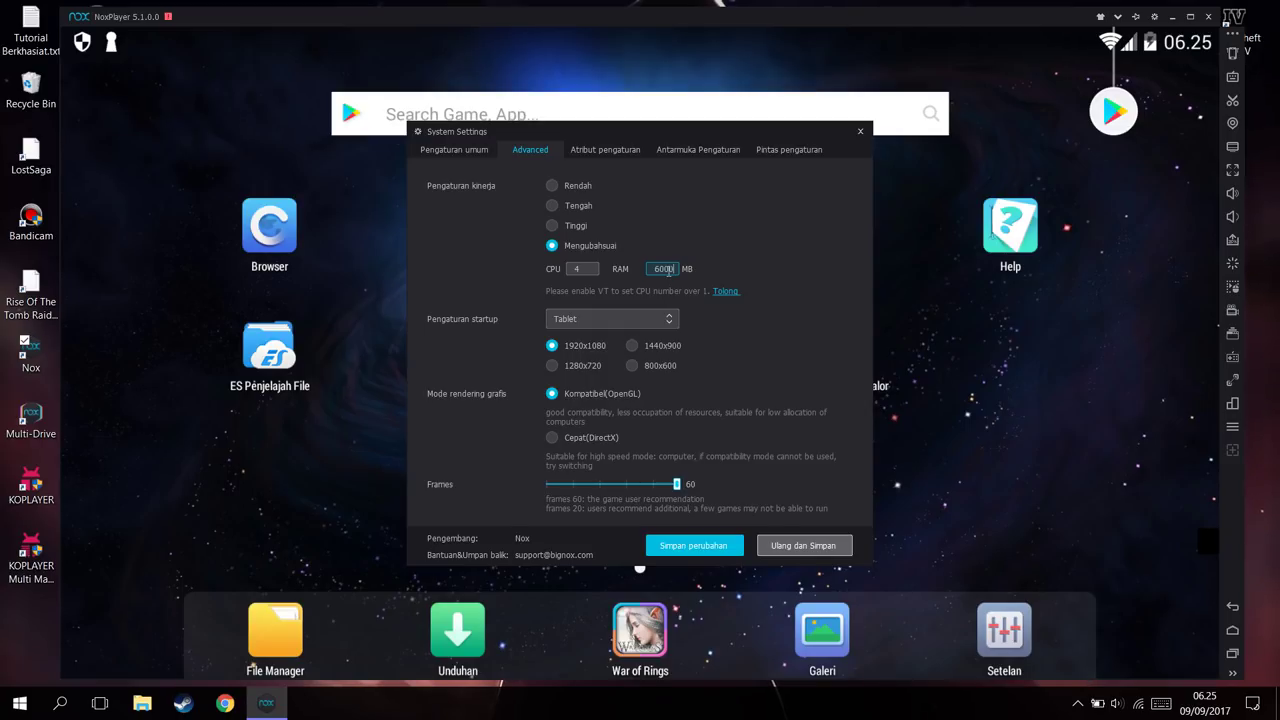
left_click(757, 211)
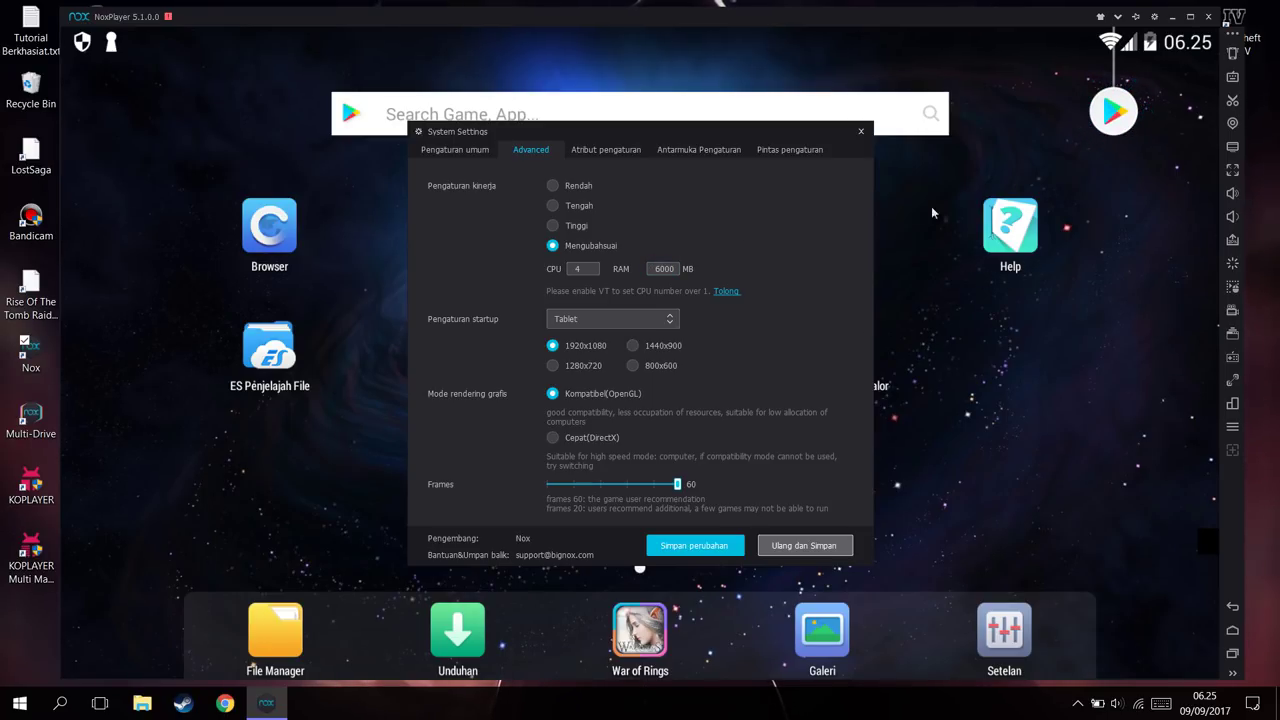
left_click(676, 269)
- Change the startup setting from a tablet preset to a custom resolution (Mengubahsuai)
left_click(626, 317)
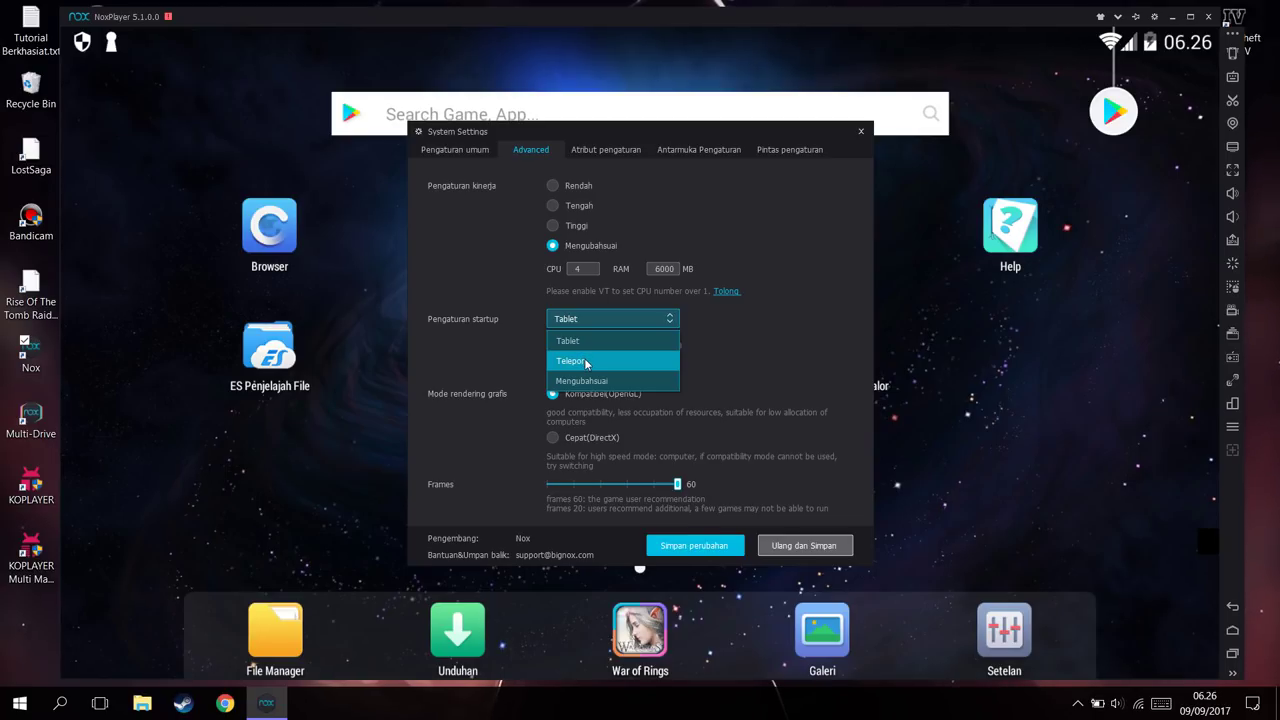
left_click(774, 358)
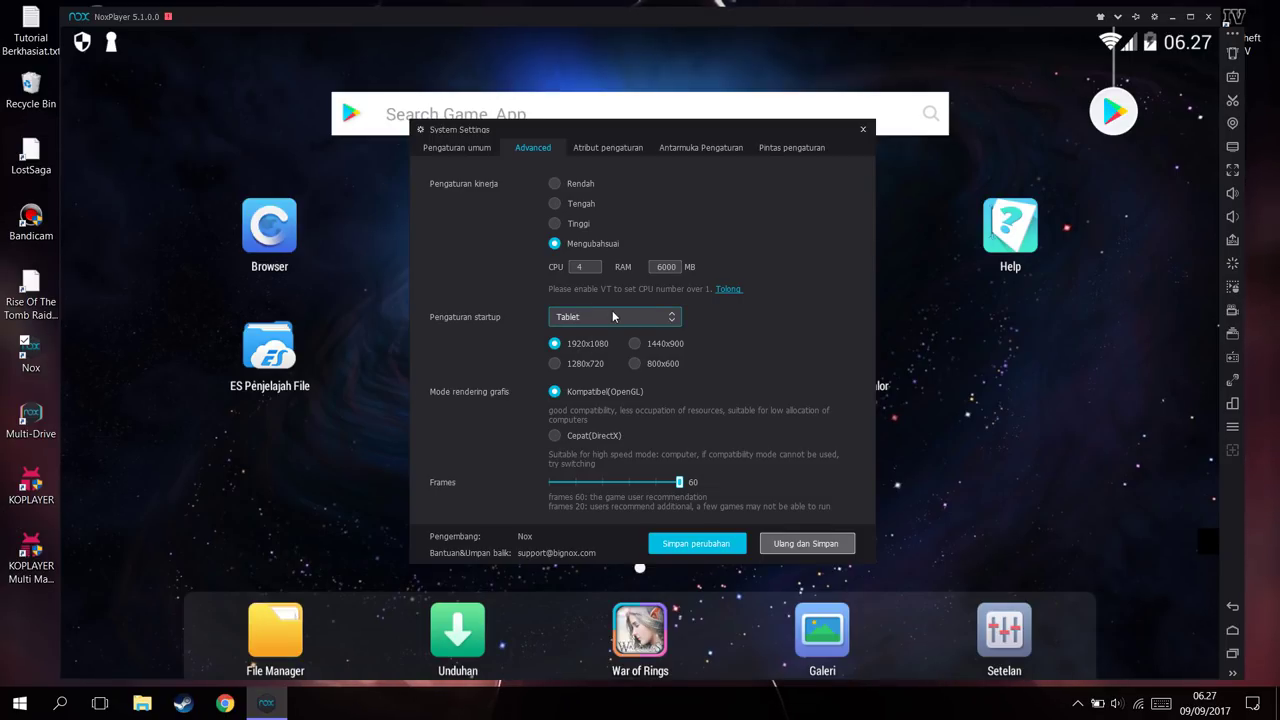
left_click(635, 364)
left_click(614, 327)
left_click(608, 377)
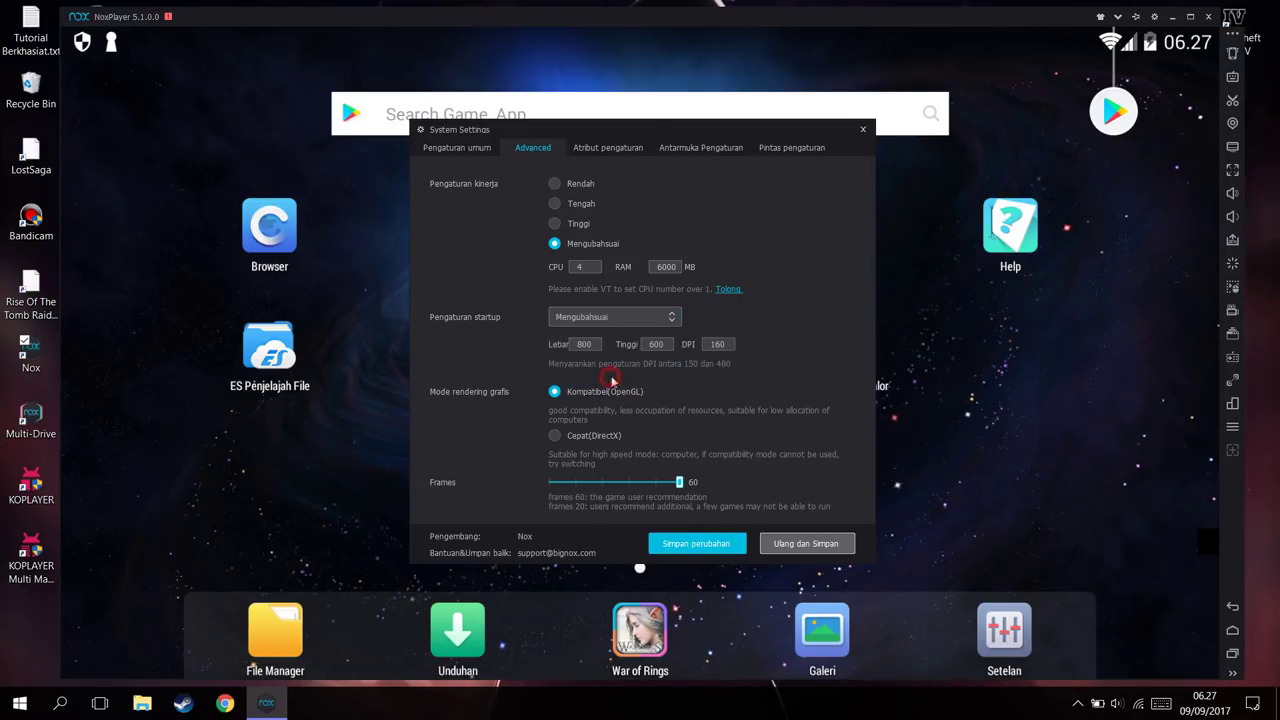
- Set the custom startup resolution to a width of 640 and a height of 480
left_click(593, 343)
left_click_drag(593, 344, 541, 353)
type("650")
key("BackSpace")
key("BackSpace")
left_click(652, 344)
key("BackSpace")
key("BackSpace")
key("BackSpace")
type("3")
type("80")
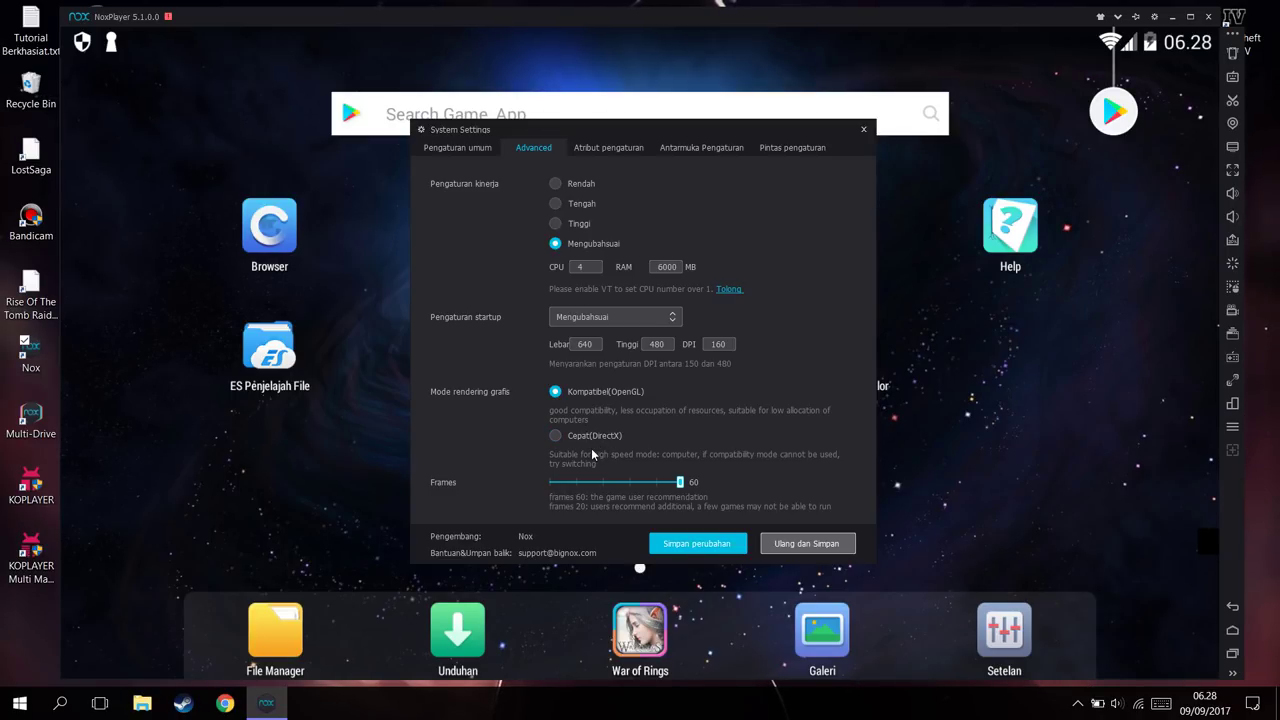
- Select Cepat (DirectX) as the graphics rendering mode and save the changed settings
left_click(557, 437)
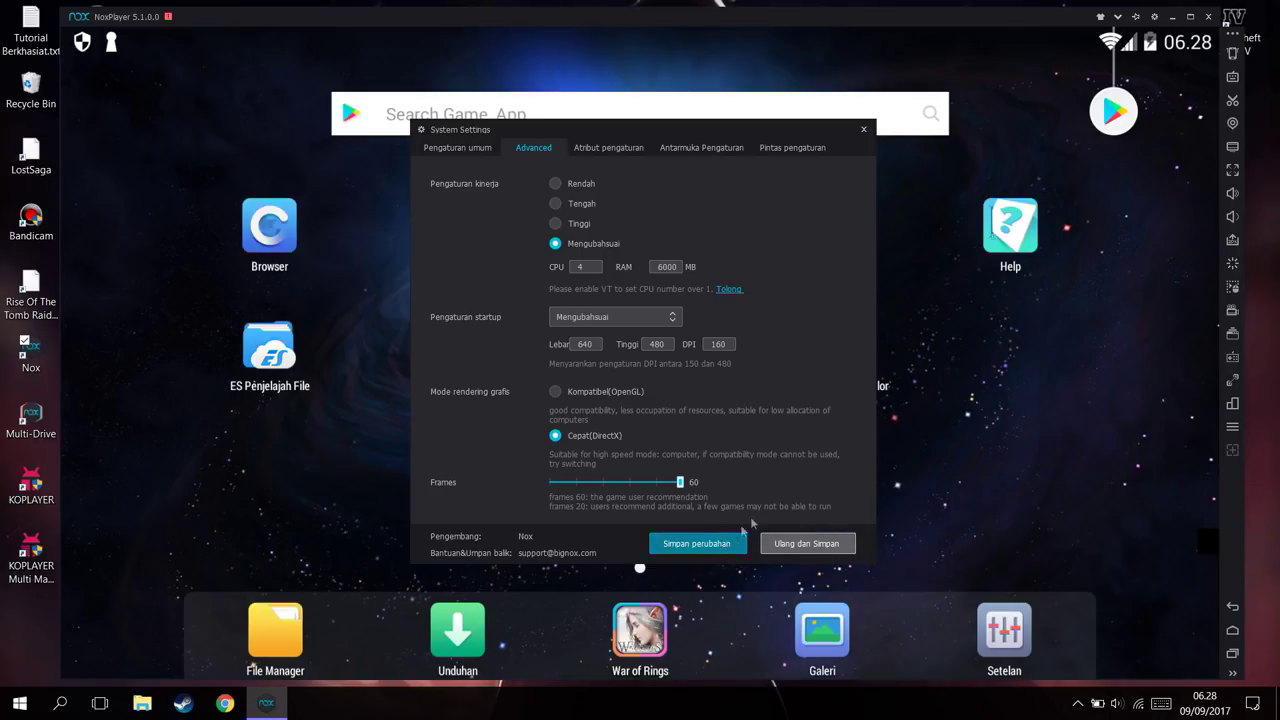
left_click(703, 543)
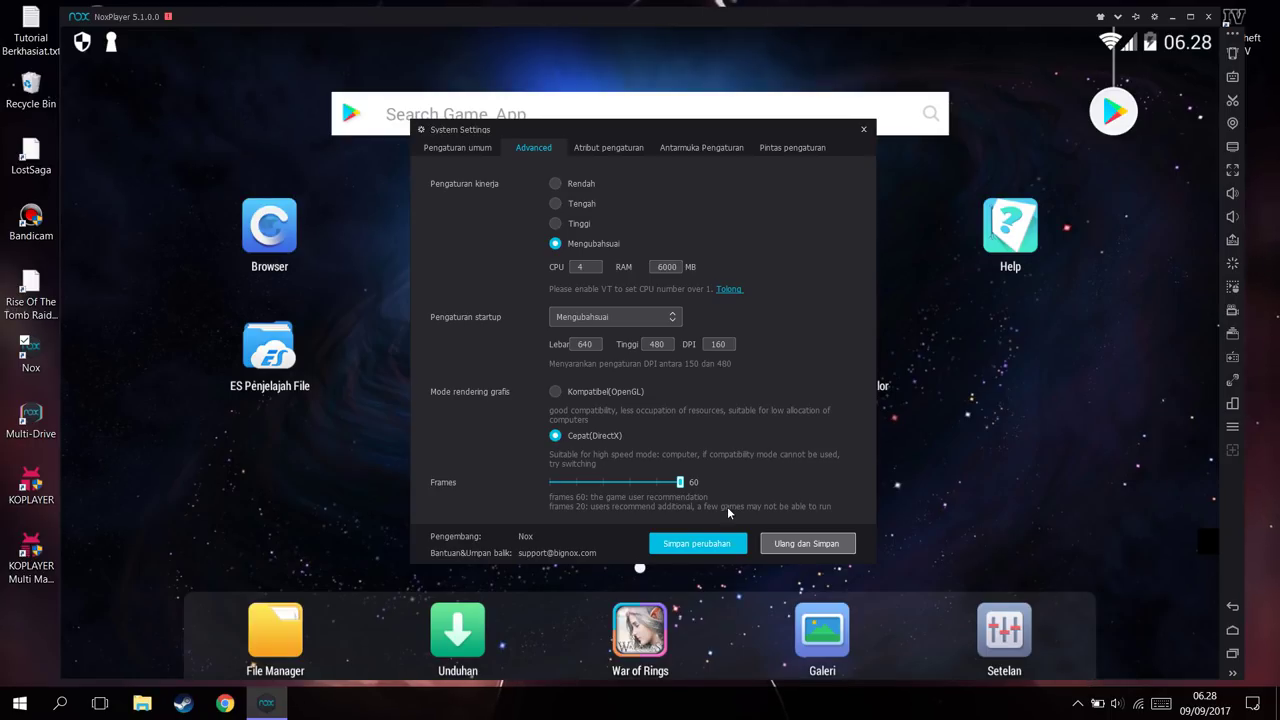
left_click(716, 549)
left_click(591, 382)
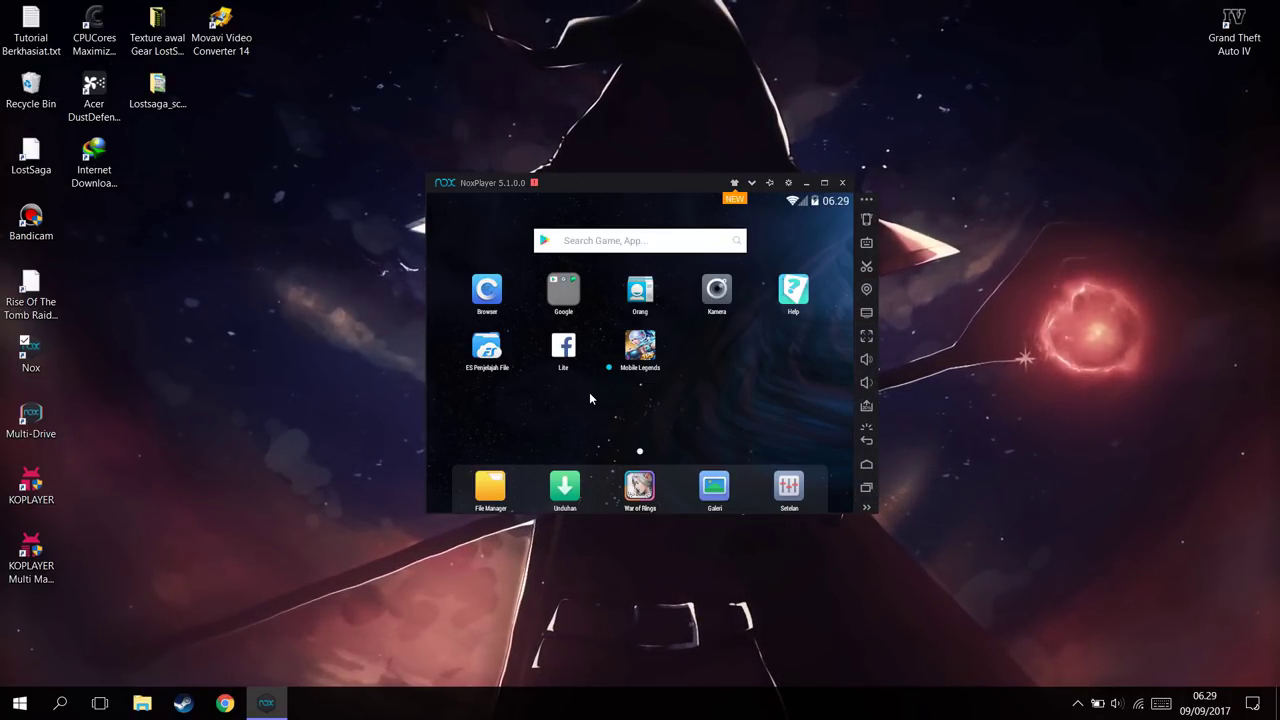
- Launch Mobile Legends from the emulator's home screen
left_click(636, 350)
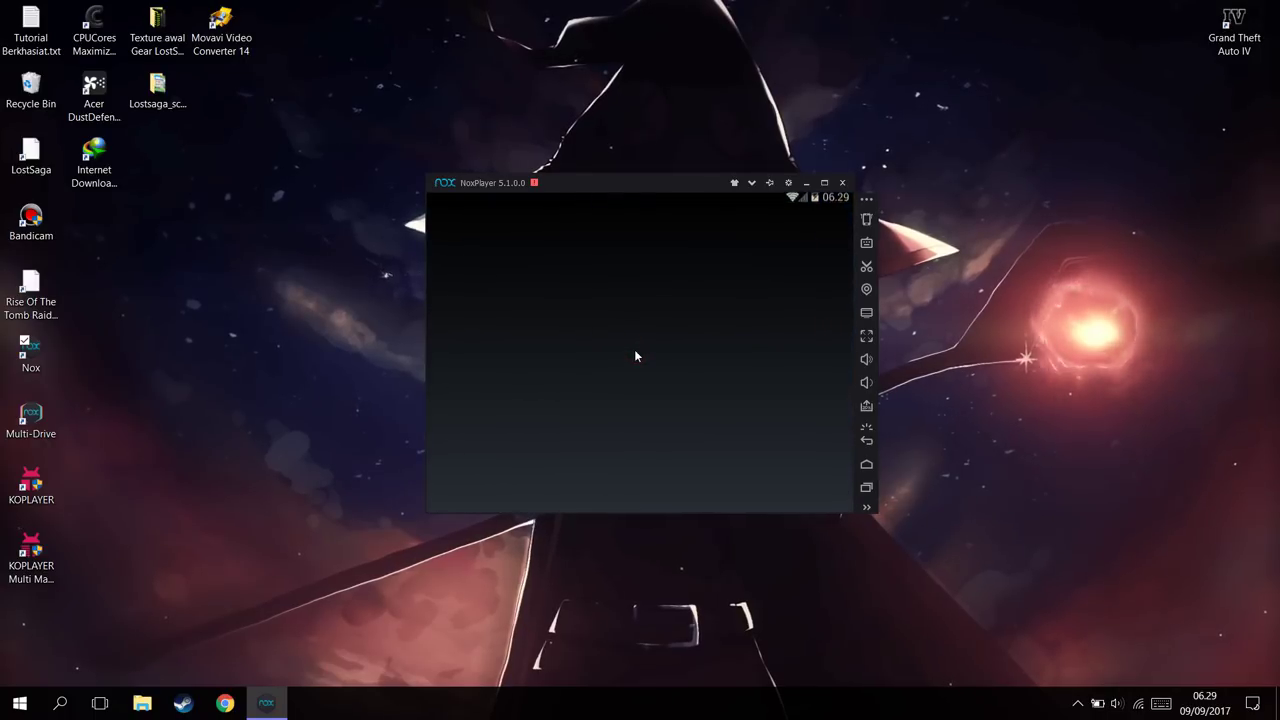